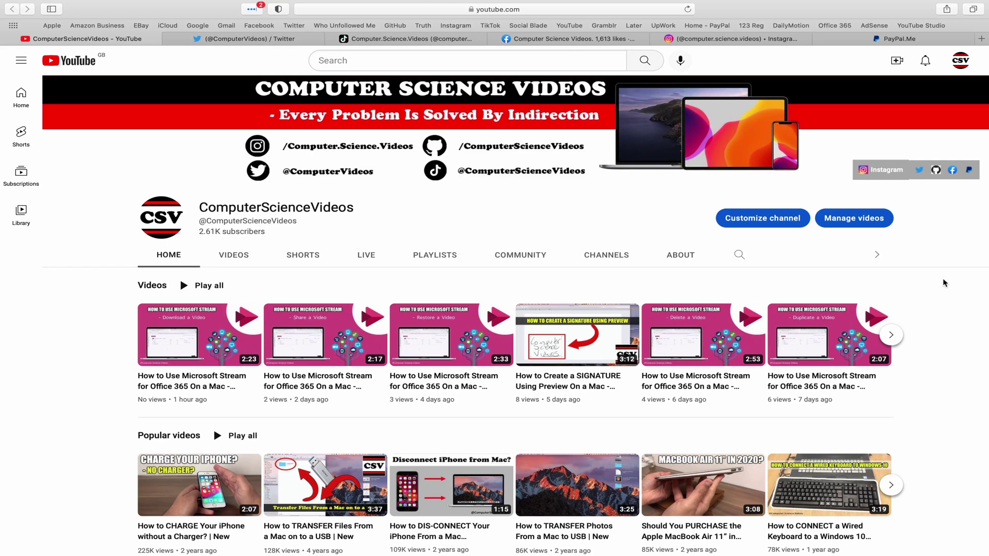
Cycle through the channel's Twitter, TikTok, Facebook, Instagram and PayPal.Me tabs in Safari
click(232, 39)
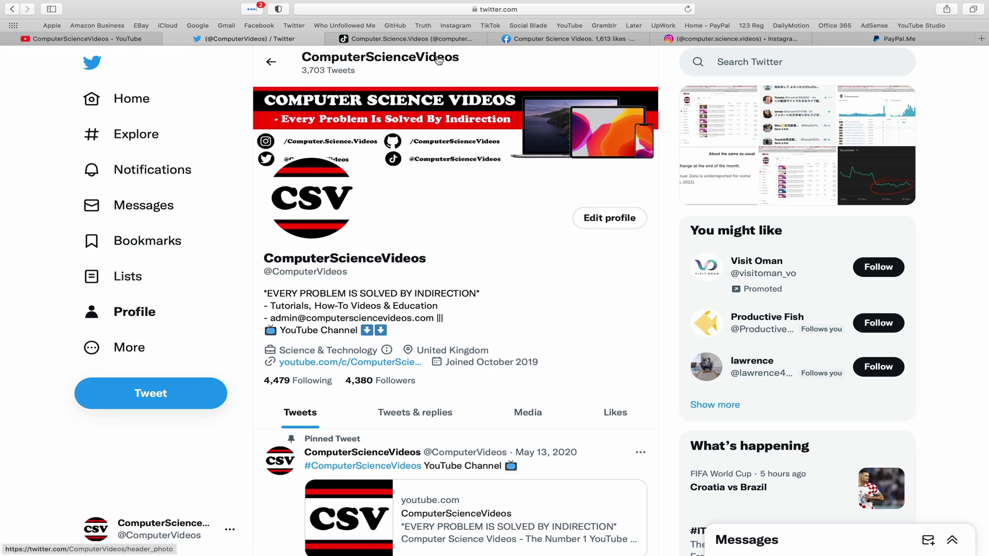
click(410, 39)
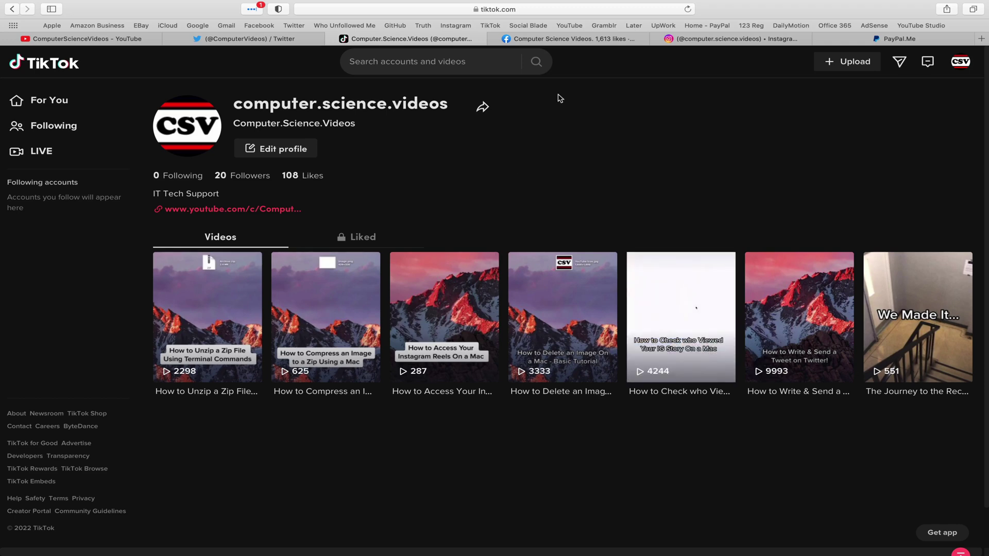
click(572, 39)
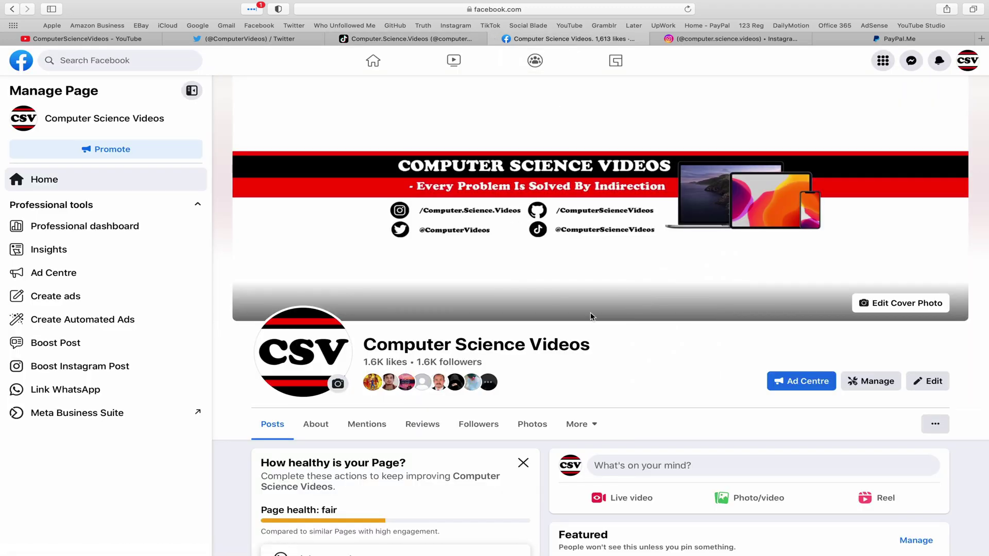
click(736, 39)
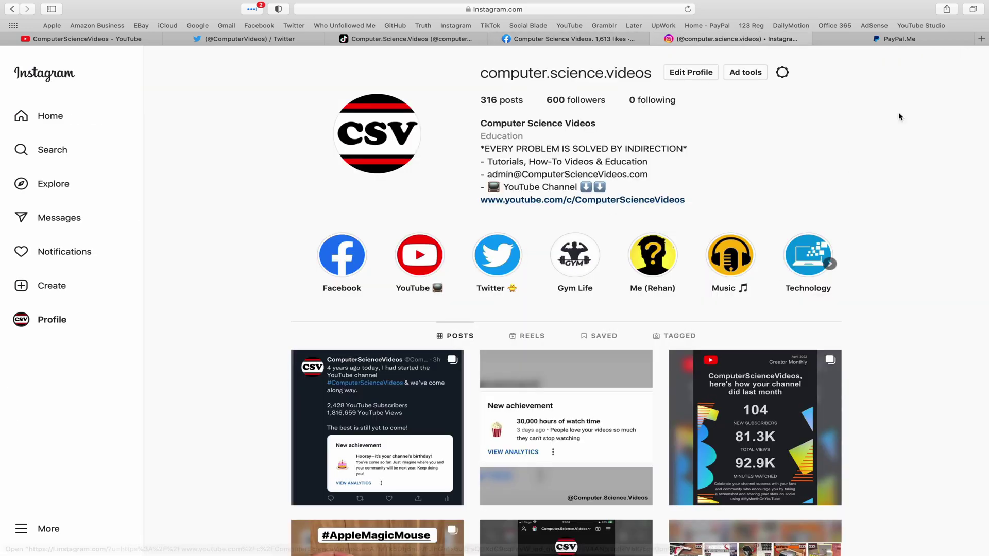
click(900, 39)
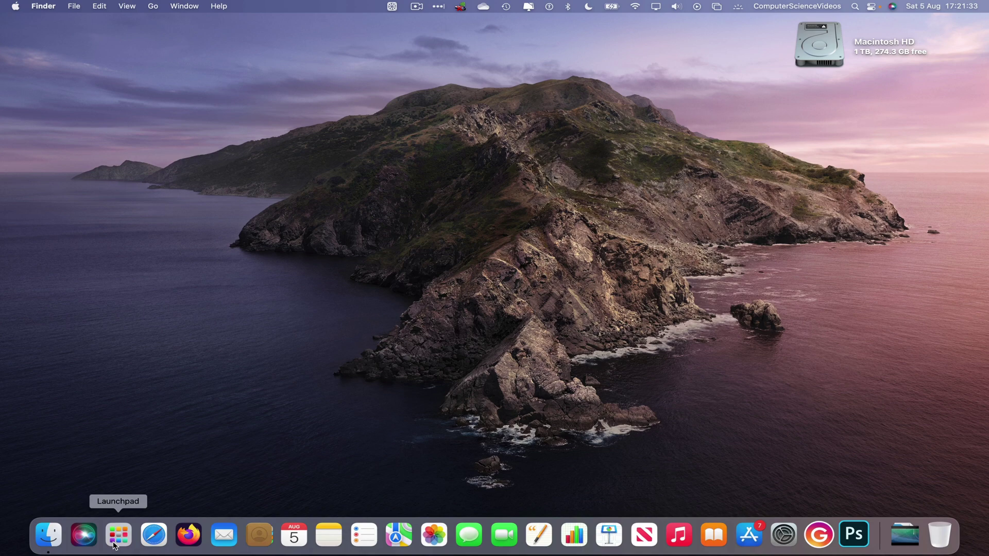
Bring up Launchpad from the Dock, then dismiss it with Escape
click(117, 545)
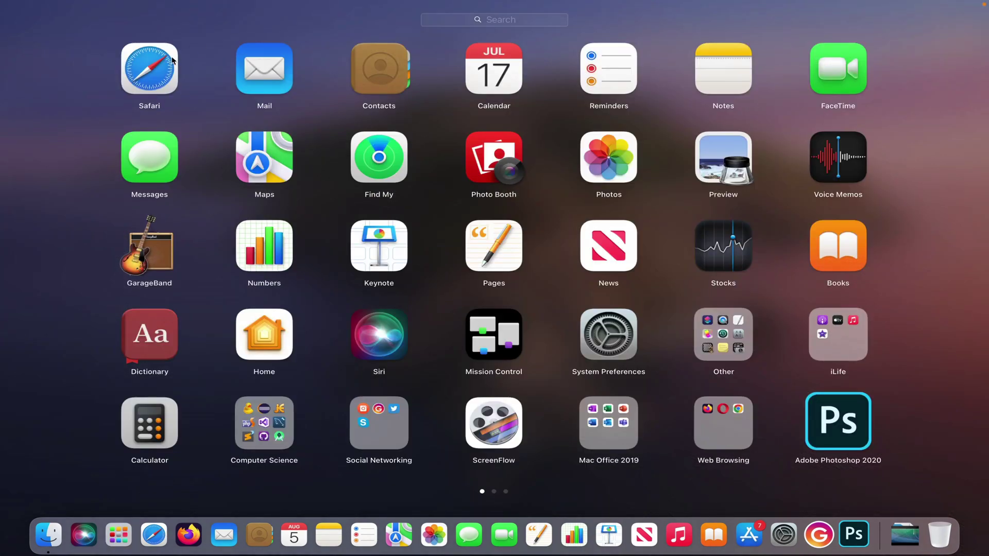
key(Escape)
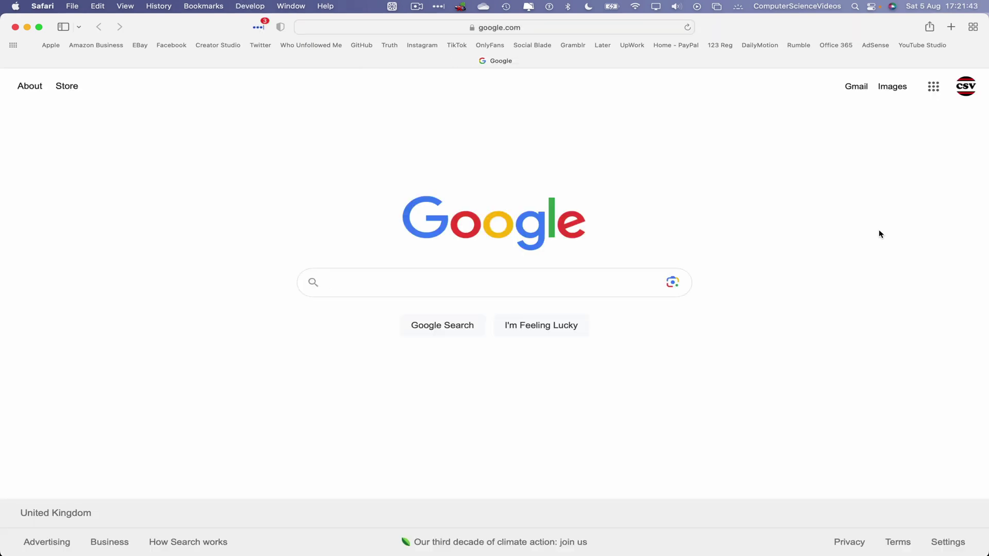
Go from the OnlyFans bookmark through Edit Profile and Account to Two Step Authentication
click(488, 45)
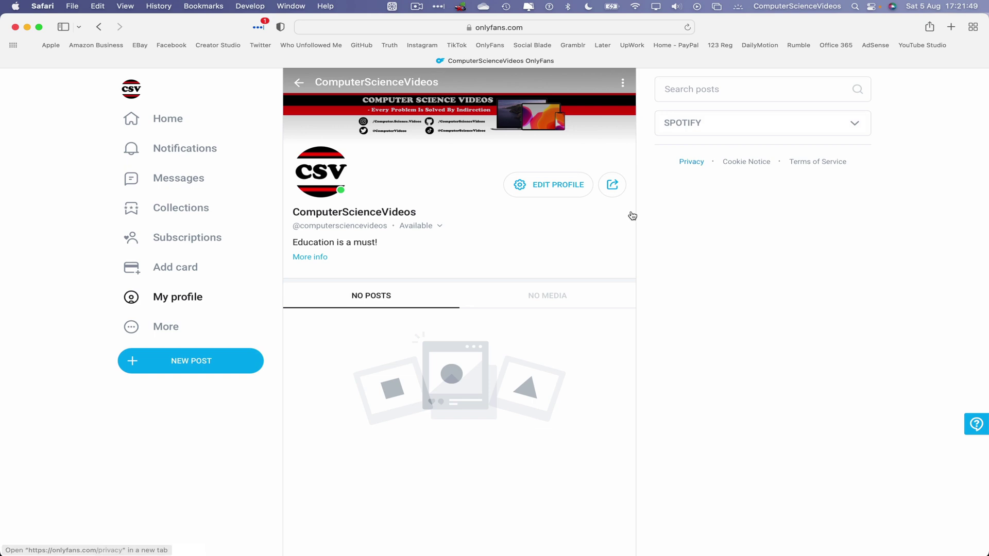
click(556, 190)
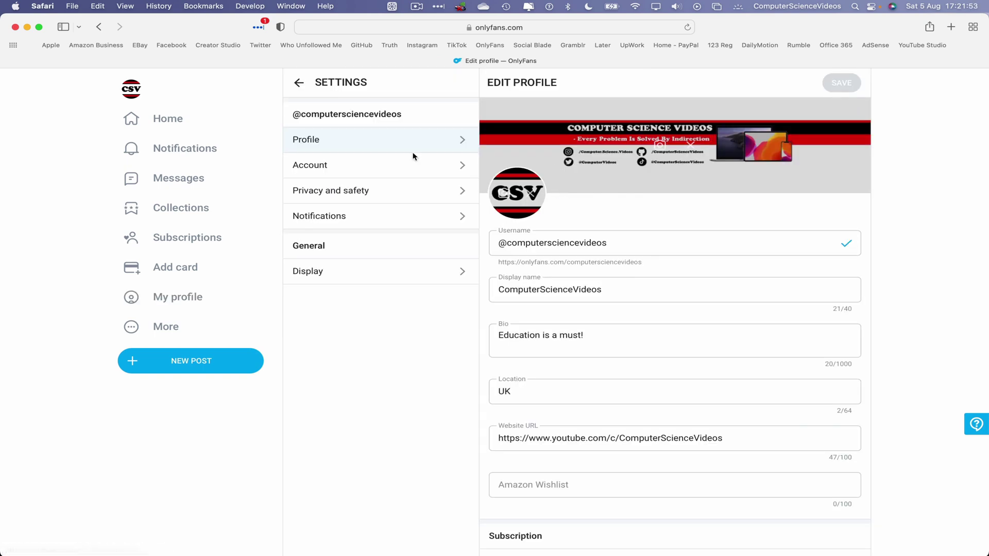
click(357, 169)
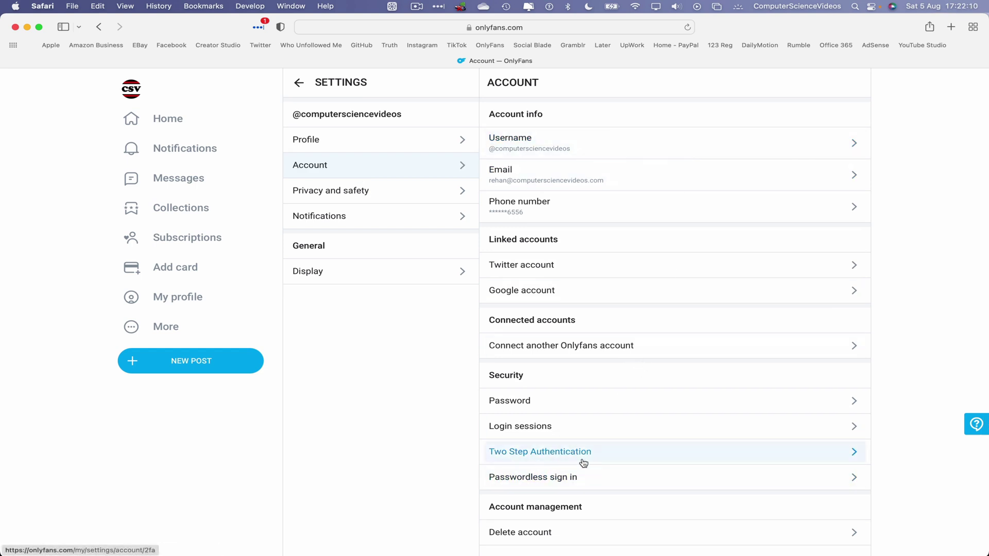
click(641, 453)
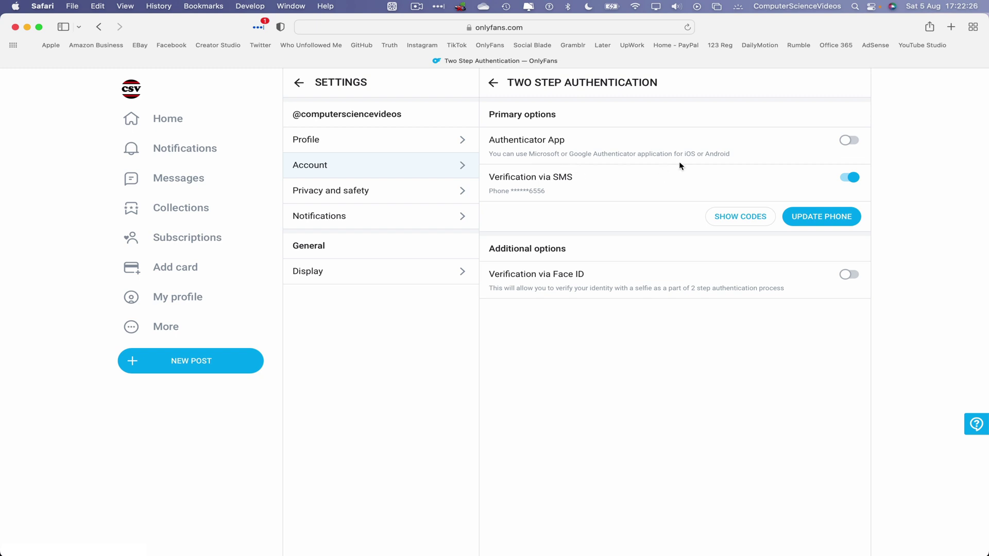
Switch on Authenticator App and confirm it with the code sent by SMS
click(848, 140)
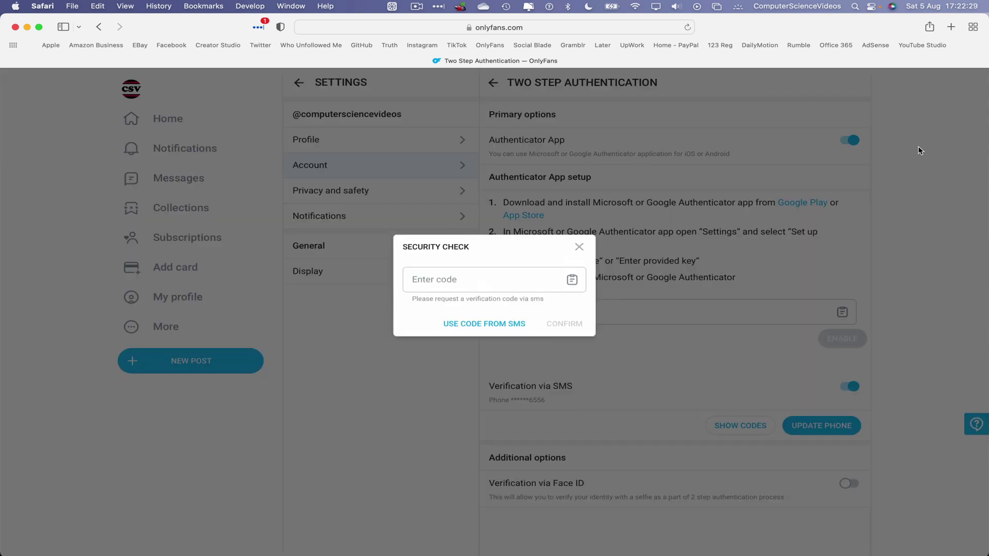
click(522, 297)
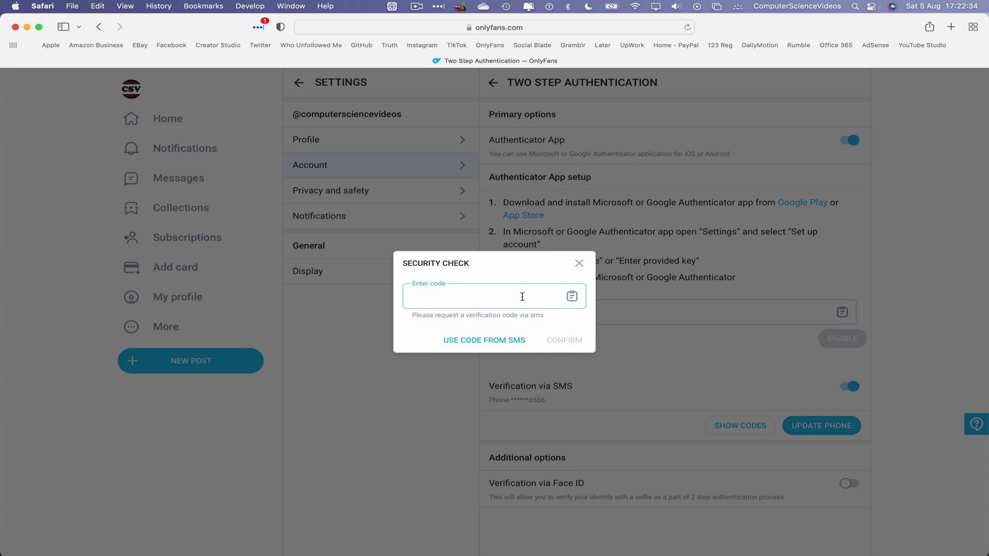
click(510, 341)
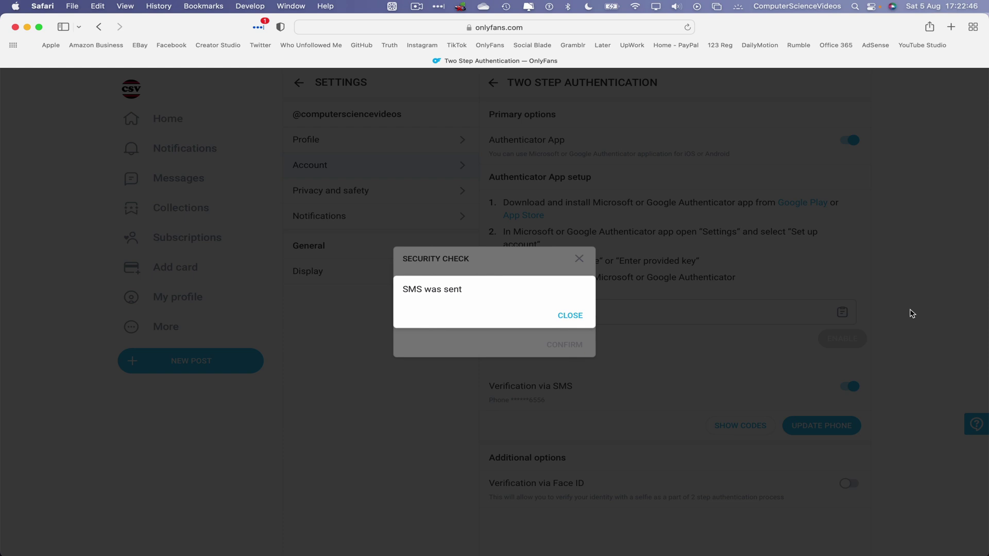
click(569, 316)
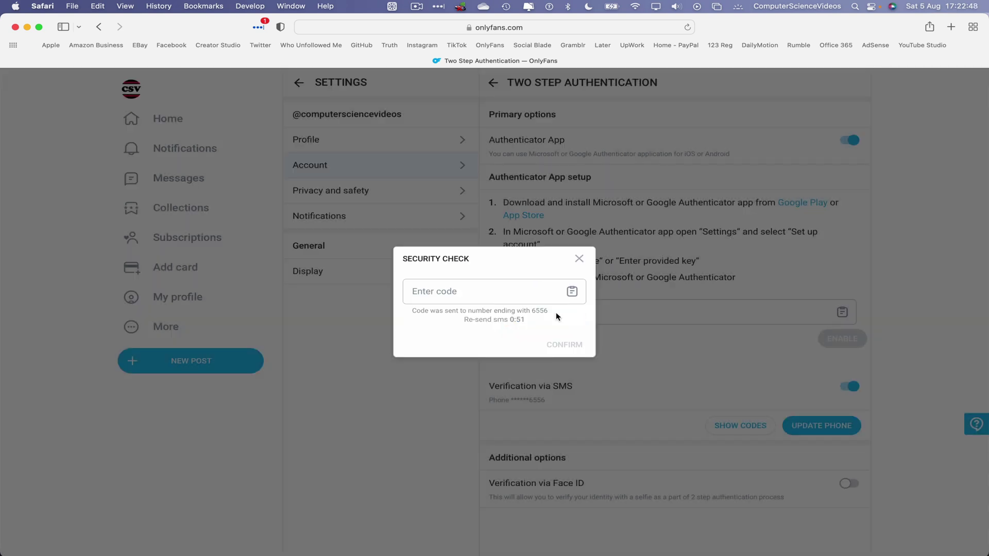
click(494, 292)
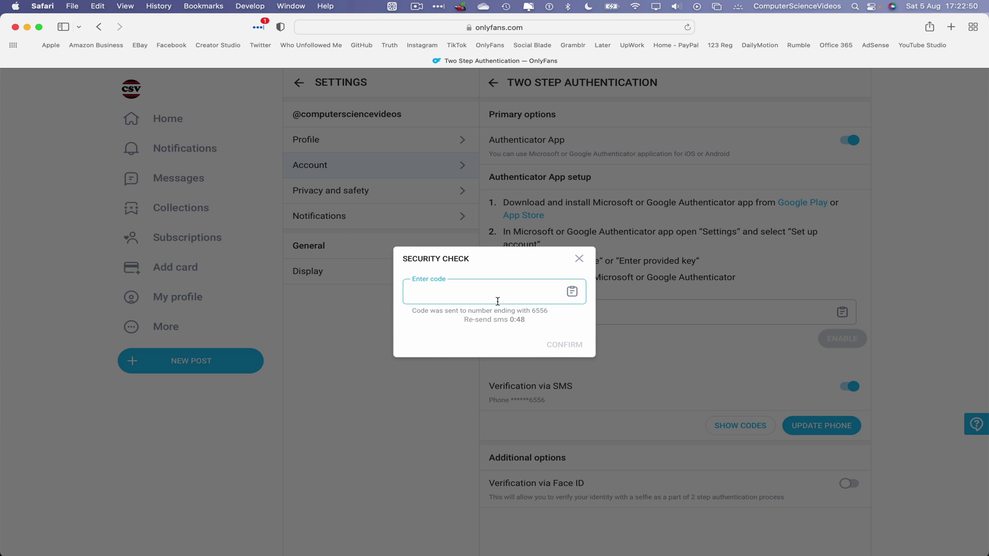
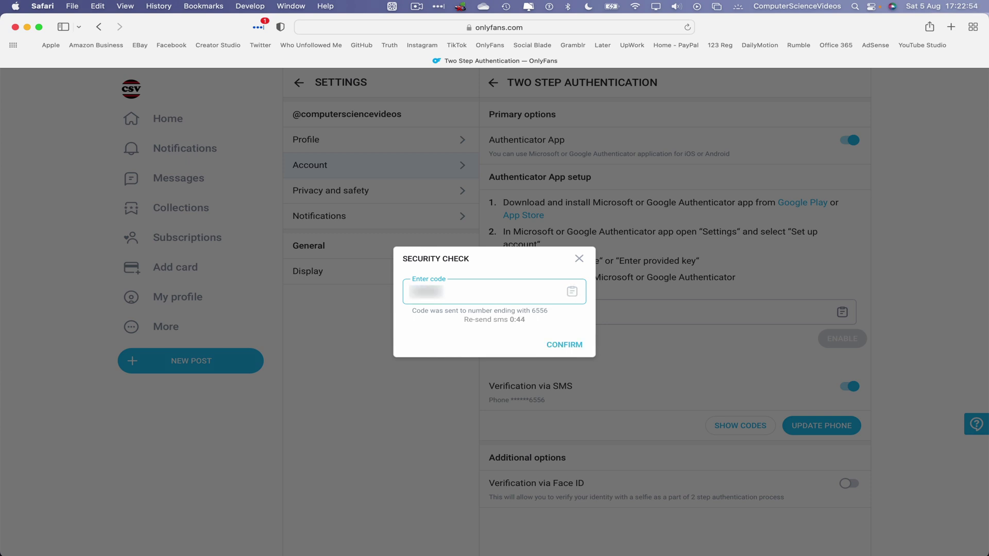
click(564, 344)
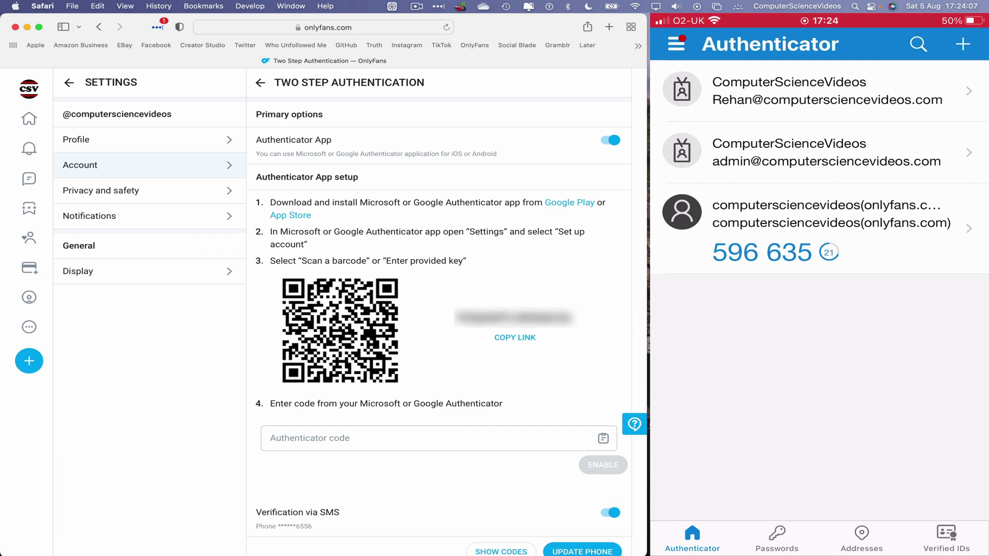
Enter the code from the phone's Authenticator app and enable the authenticator option
click(493, 437)
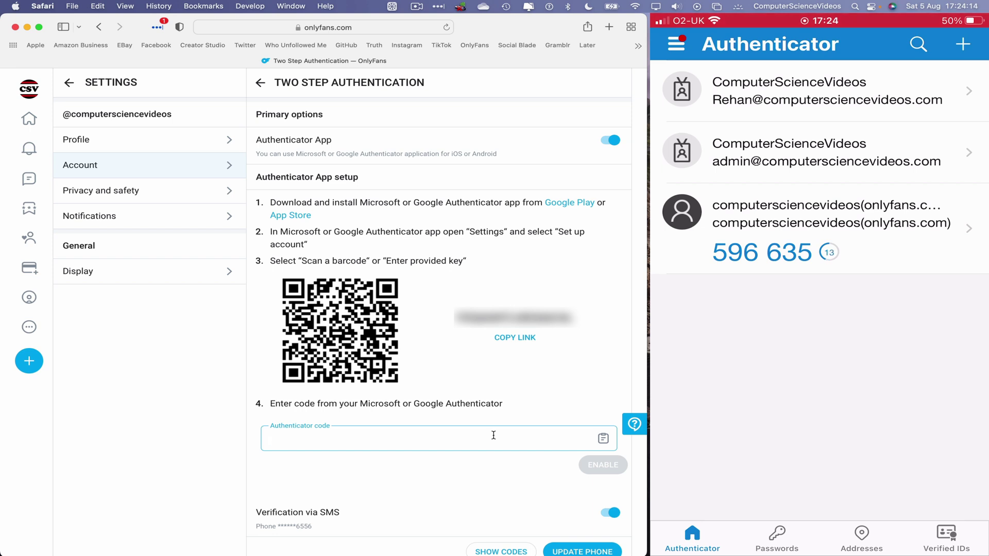
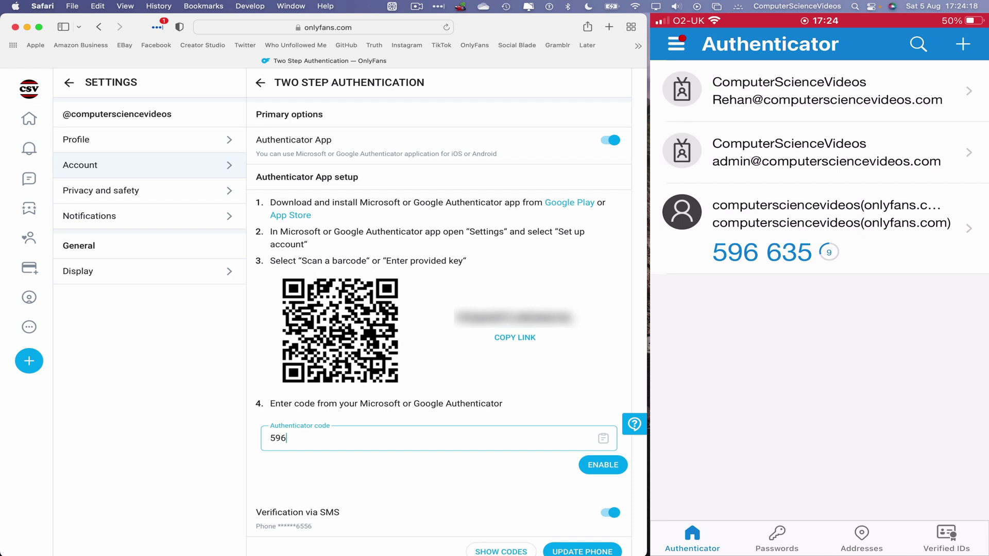
click(602, 465)
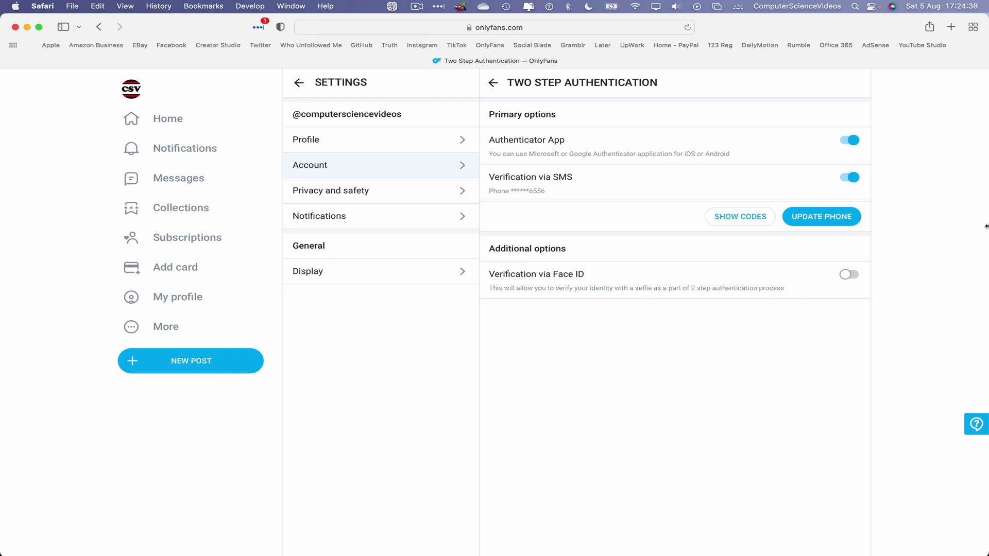
Return to My profile, then quit Safari from the Safari menu
click(177, 296)
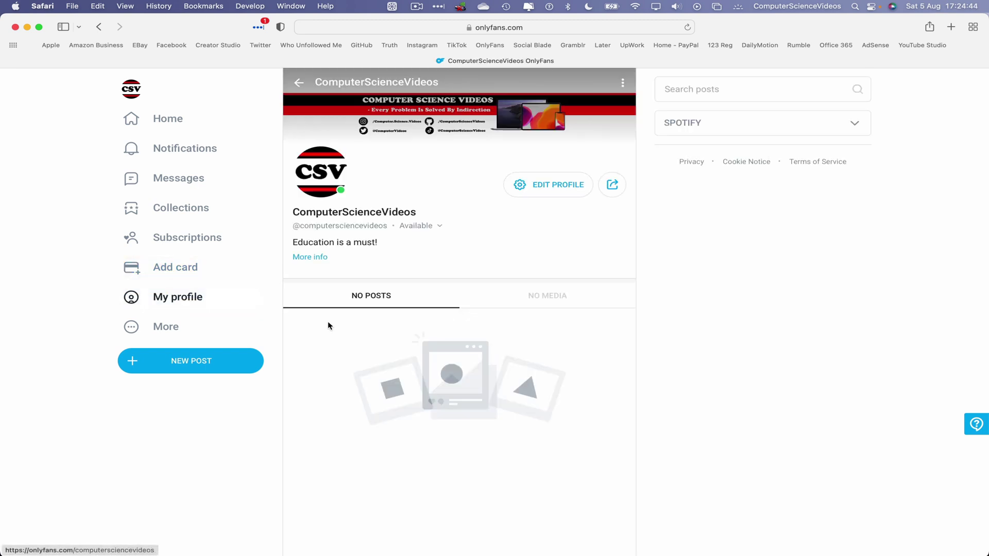
click(42, 6)
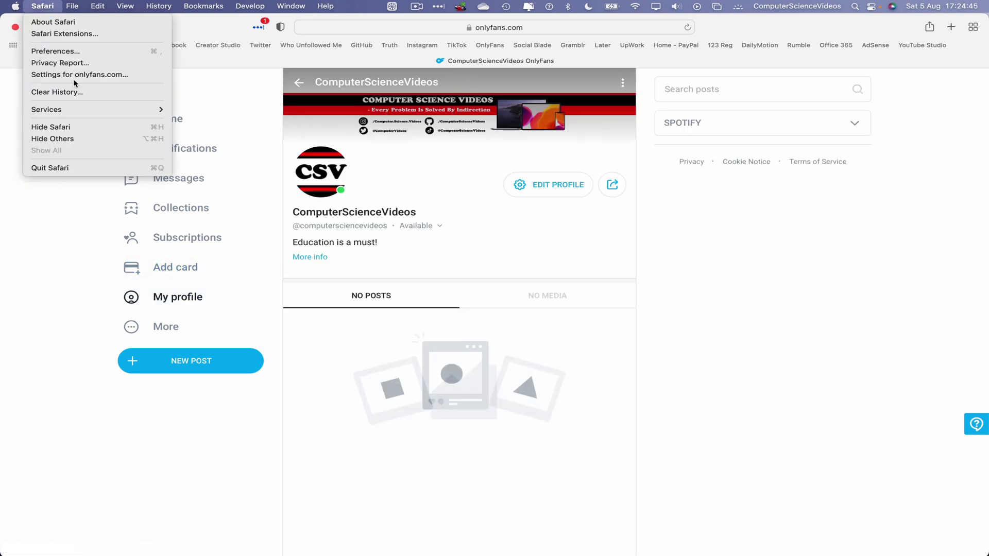
click(82, 168)
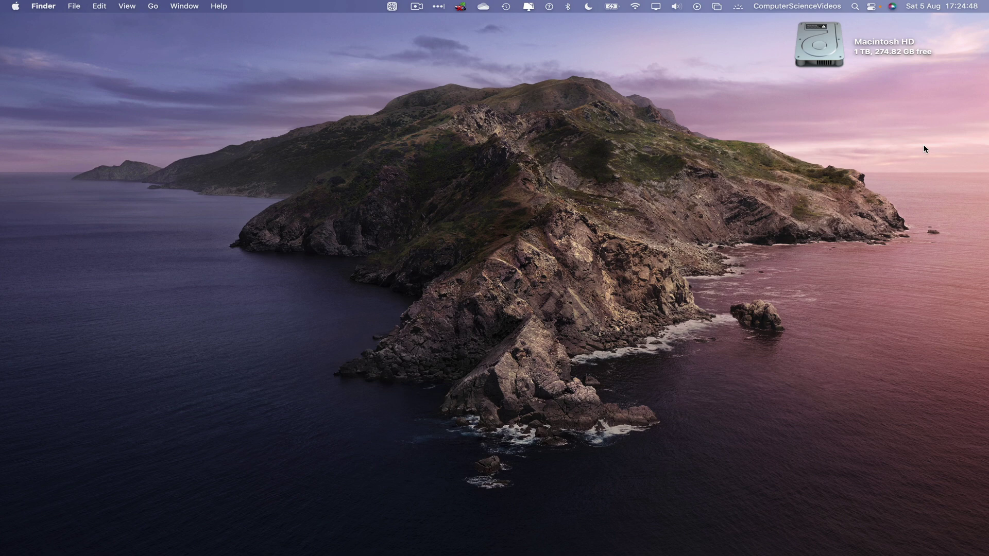